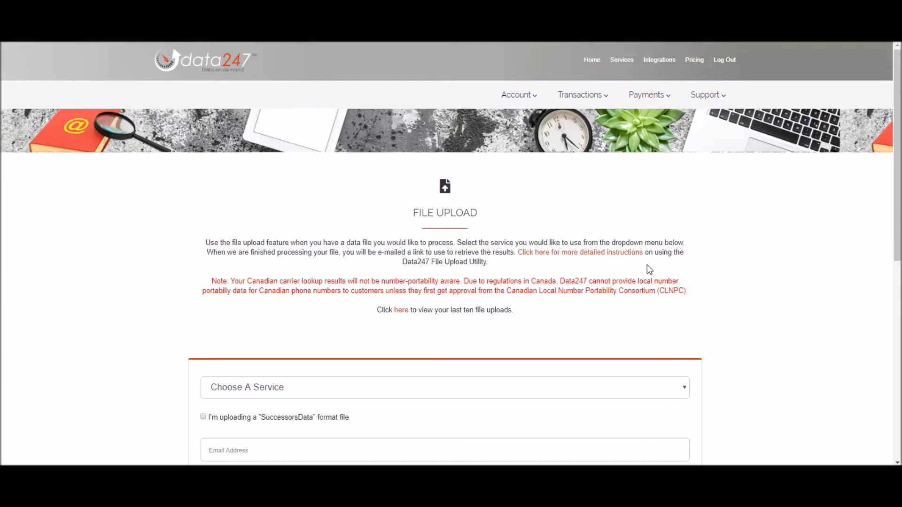
Choose Append247 (Phone) as the upload service.
scroll(647, 269, down, 3)
click(684, 276)
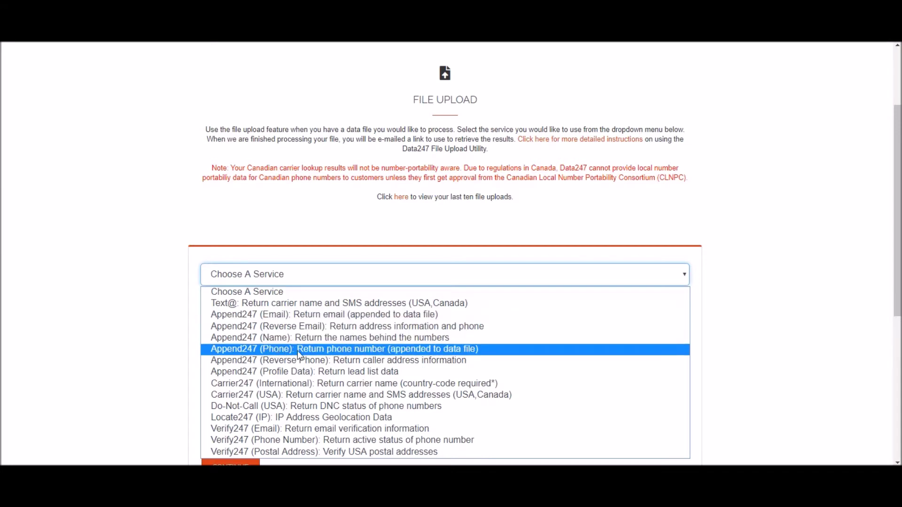
click(319, 350)
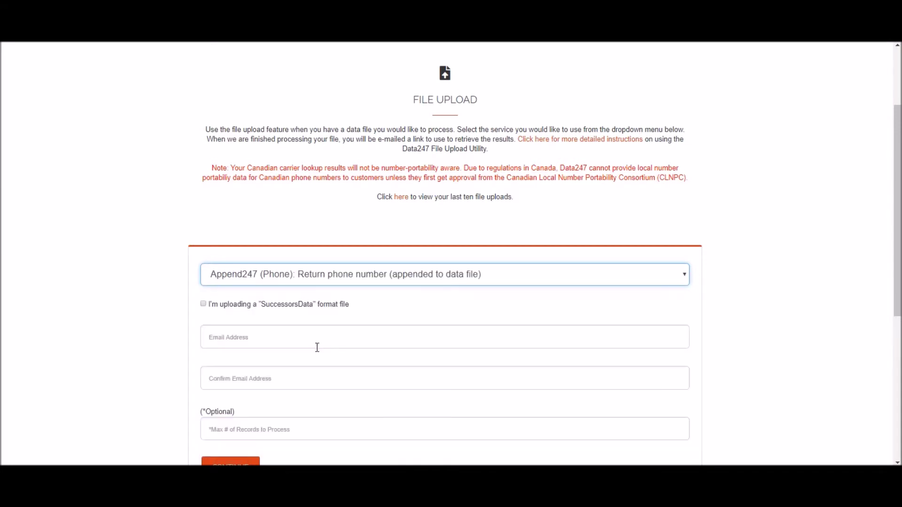
Fill the notification e-mail and its confirmation with the saved address from autofill.
click(263, 337)
click(257, 365)
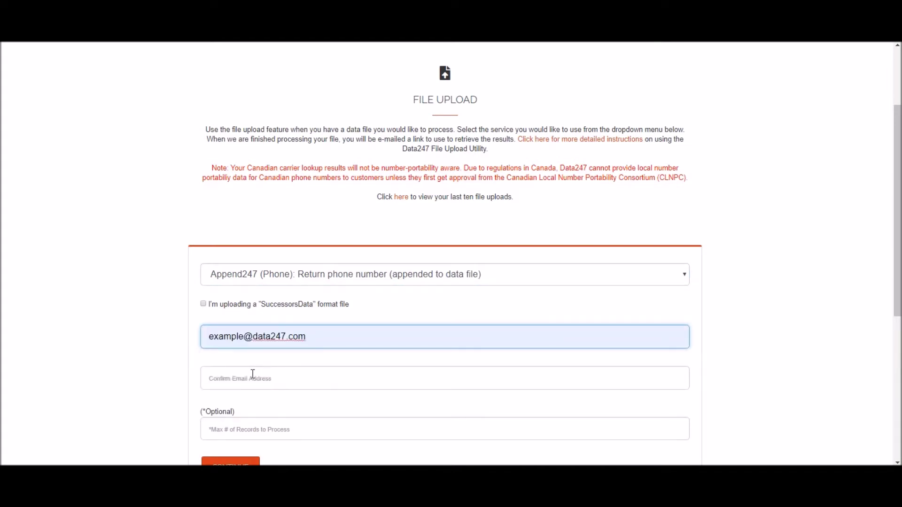
click(251, 378)
text(ex)
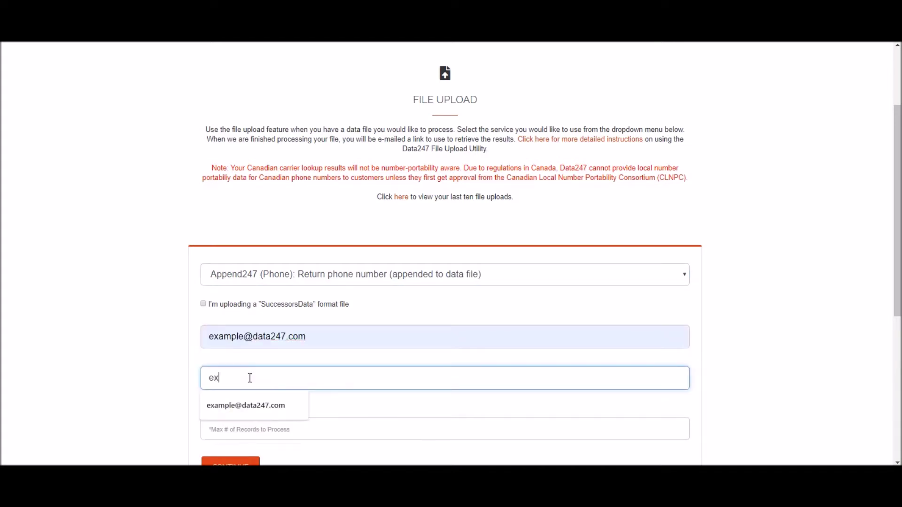
click(241, 406)
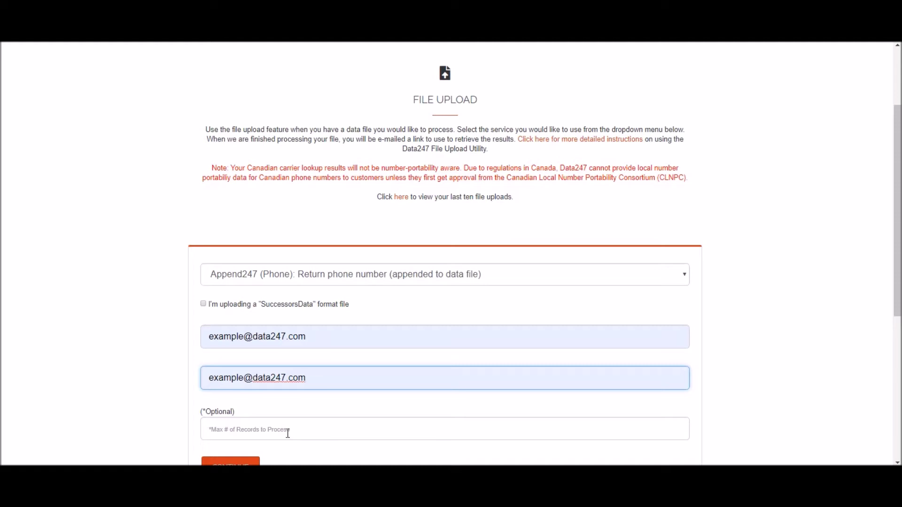
scroll(288, 433, down, 2)
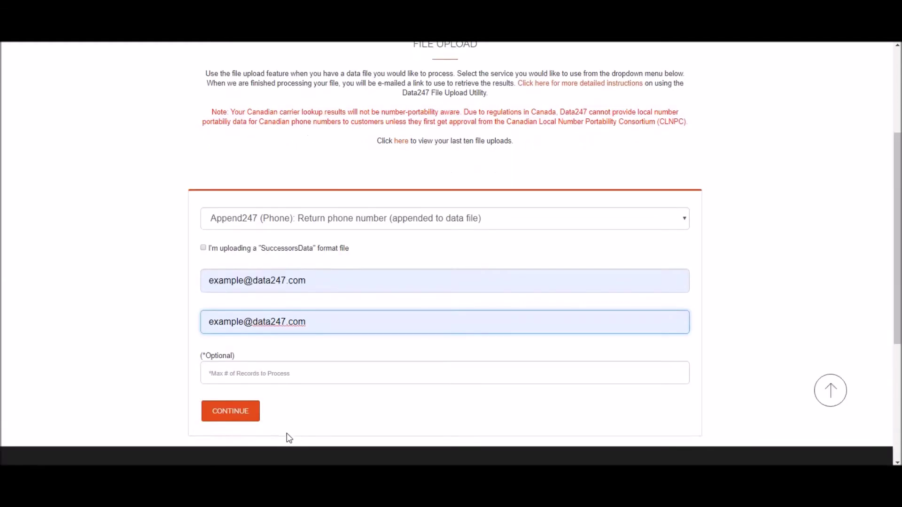
Continue to File Upload Details, leaving 'name, address, city, state, zipcode' as the supplied data.
click(233, 411)
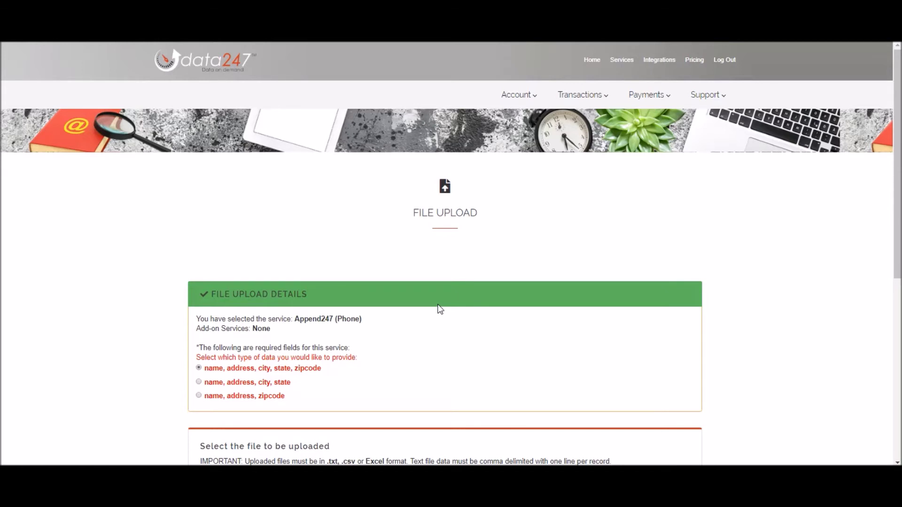
scroll(440, 308, down, 1)
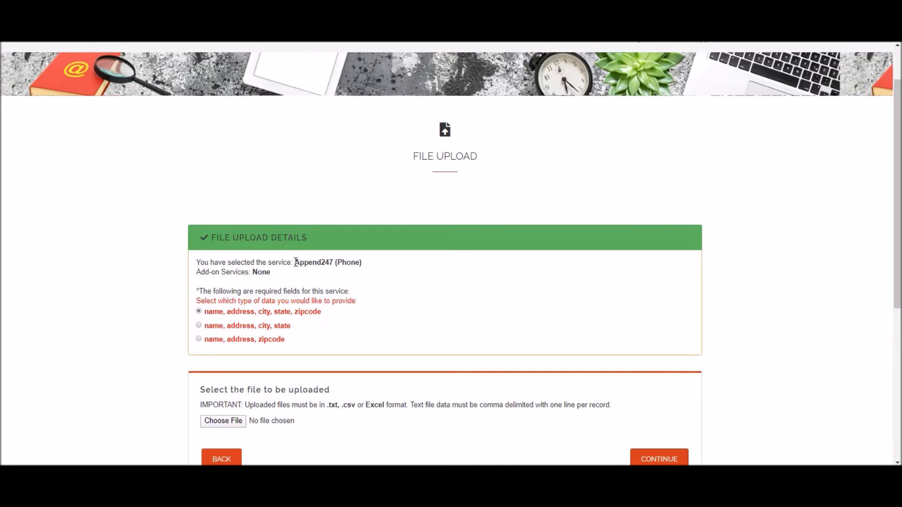
drag(296, 262, 362, 266)
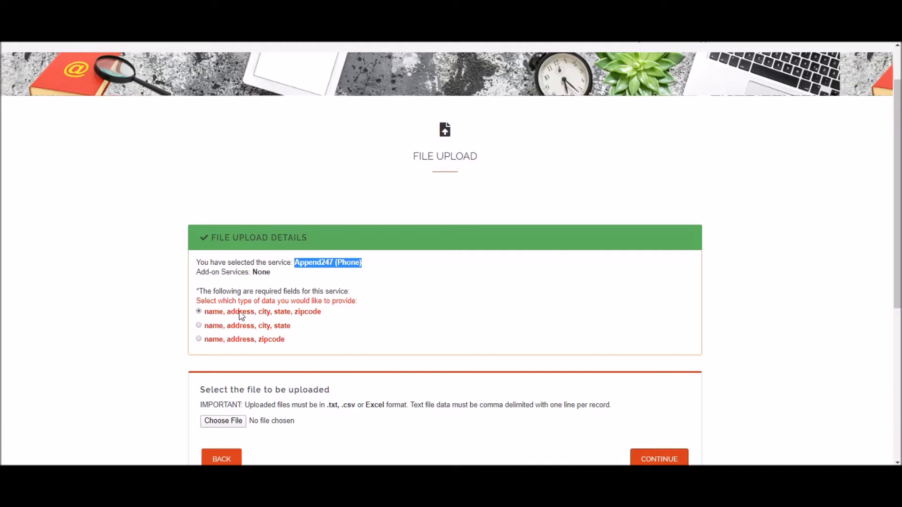
click(212, 329)
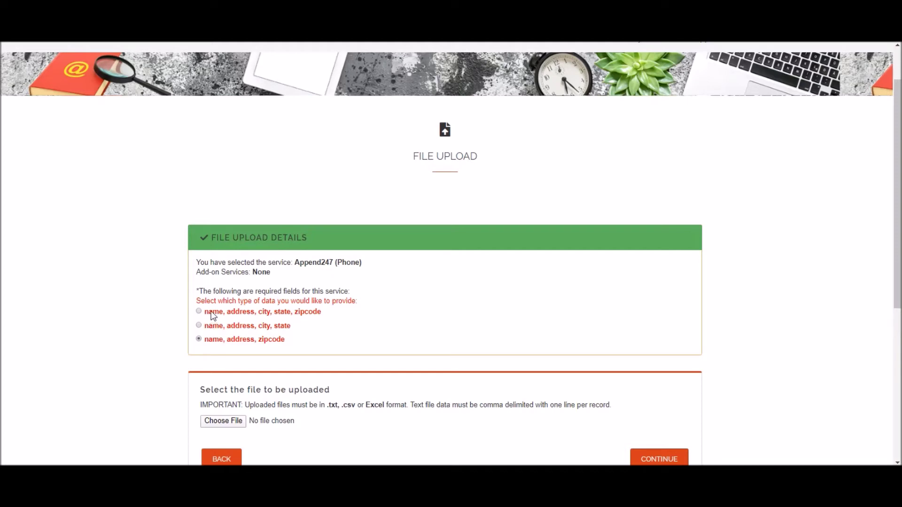
scroll(216, 316, down, 3)
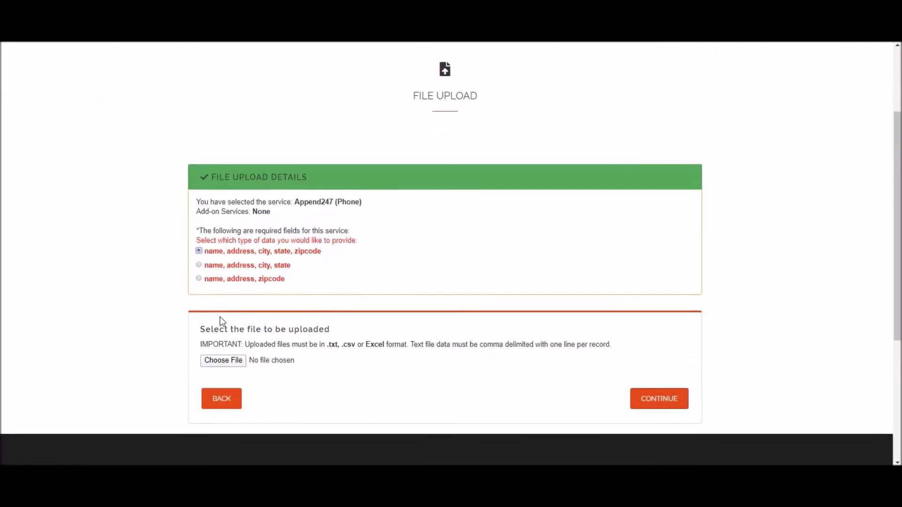
Attach data247_sample.xlsx from the Open dialog as the upload file.
click(226, 308)
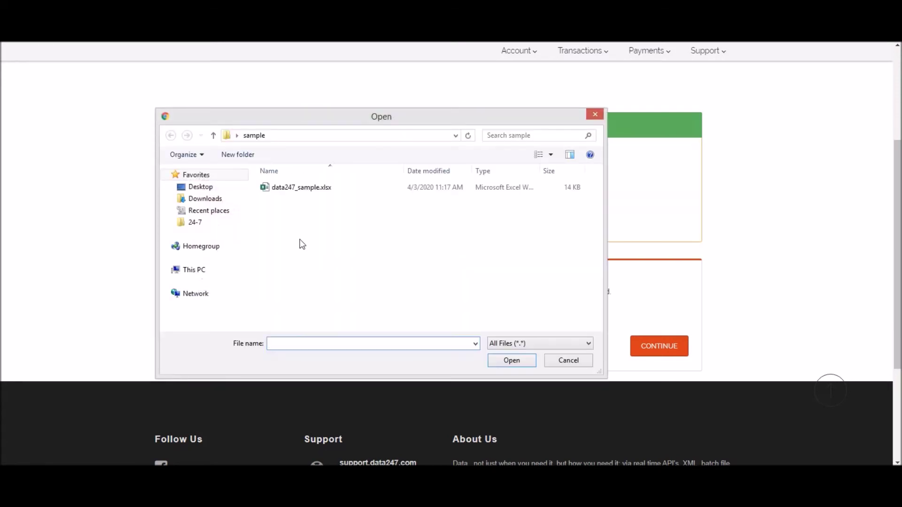
click(264, 191)
double_click(264, 192)
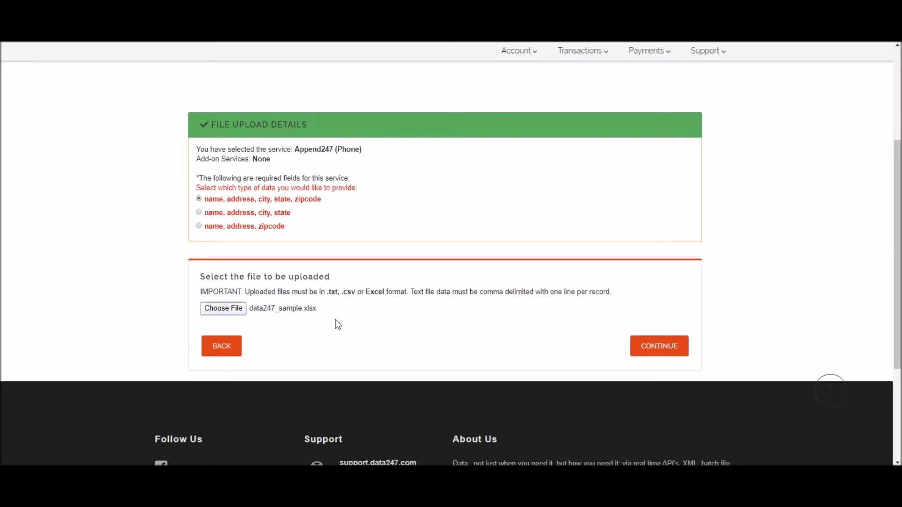
key(alt+Tab)
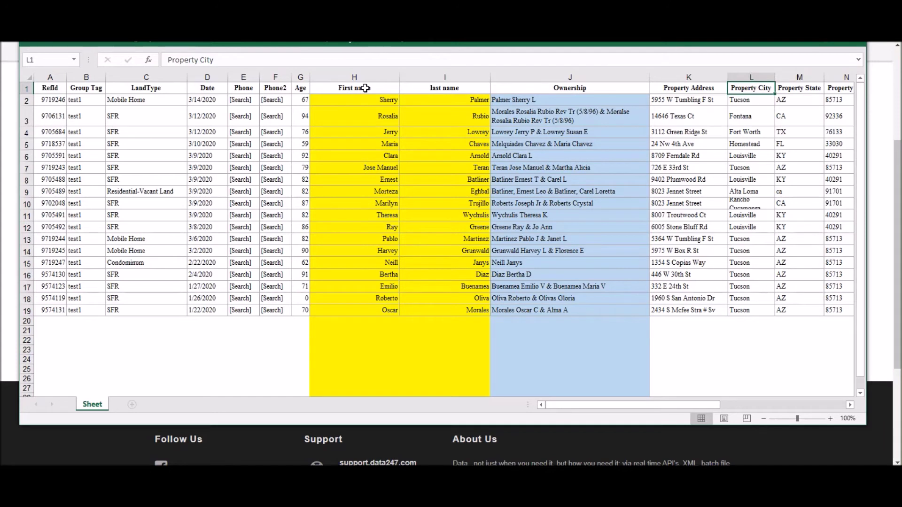
click(366, 88)
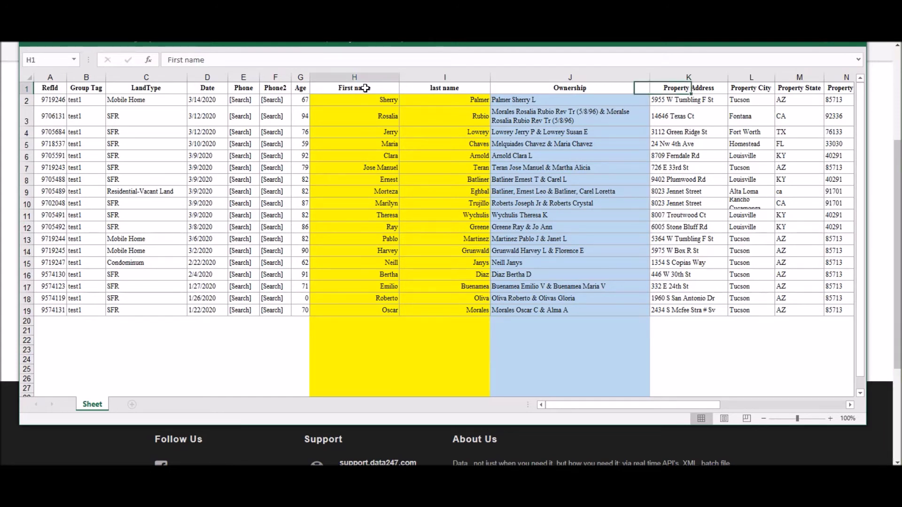
click(444, 88)
click(694, 89)
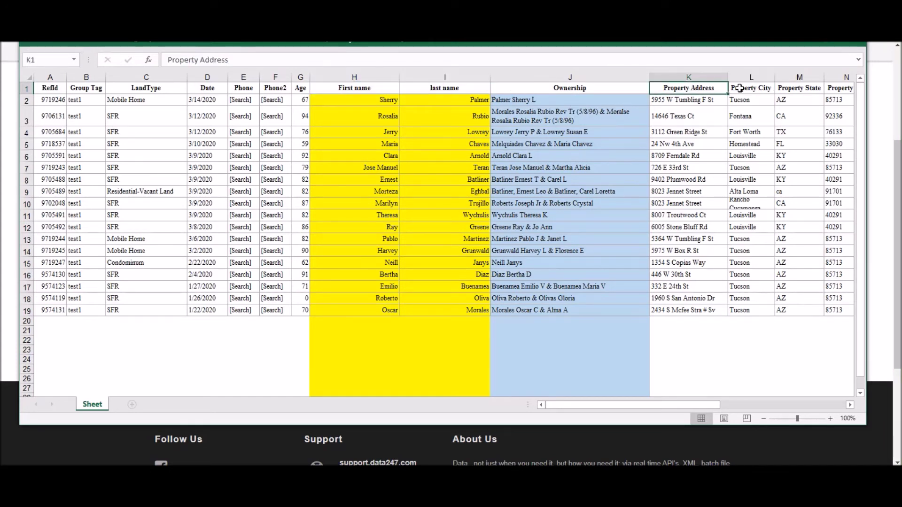
click(747, 88)
click(800, 89)
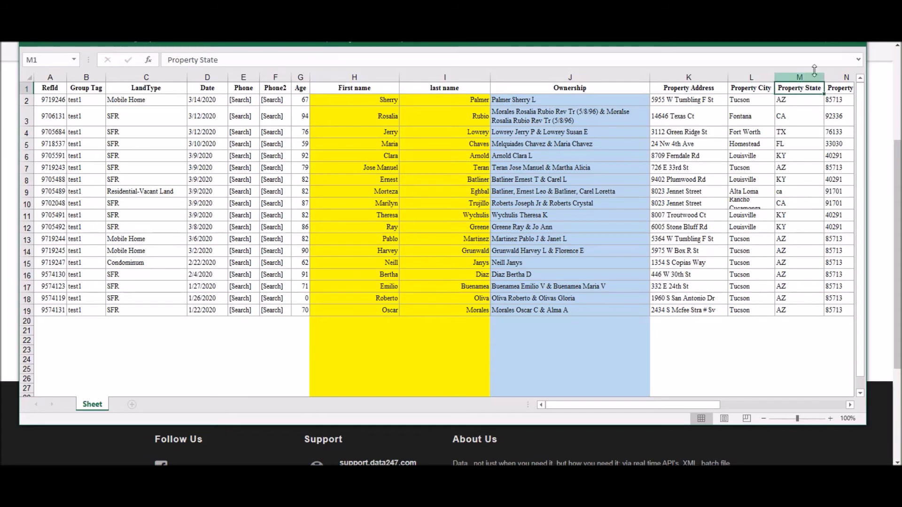
key(alt+F4)
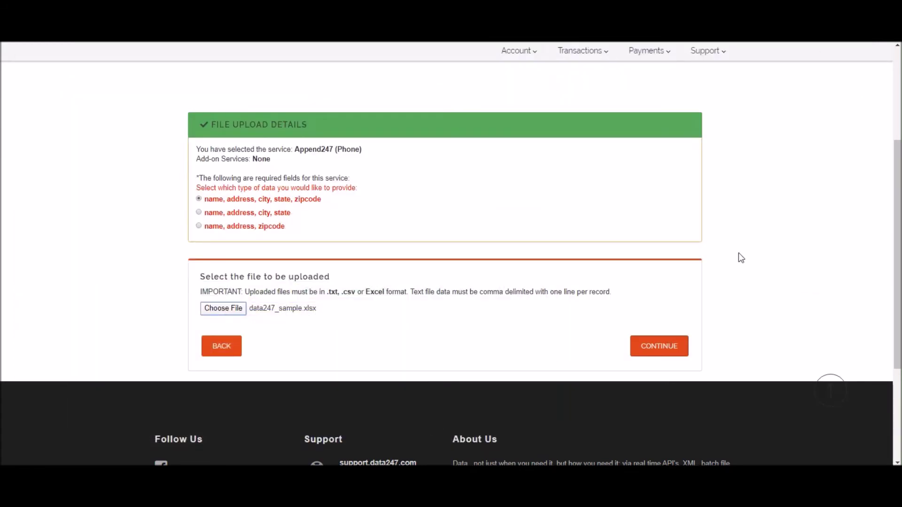
Continue to the data247_sample.xlsx preview and review the required fields Name, Address, City, State, Zip Code.
click(659, 343)
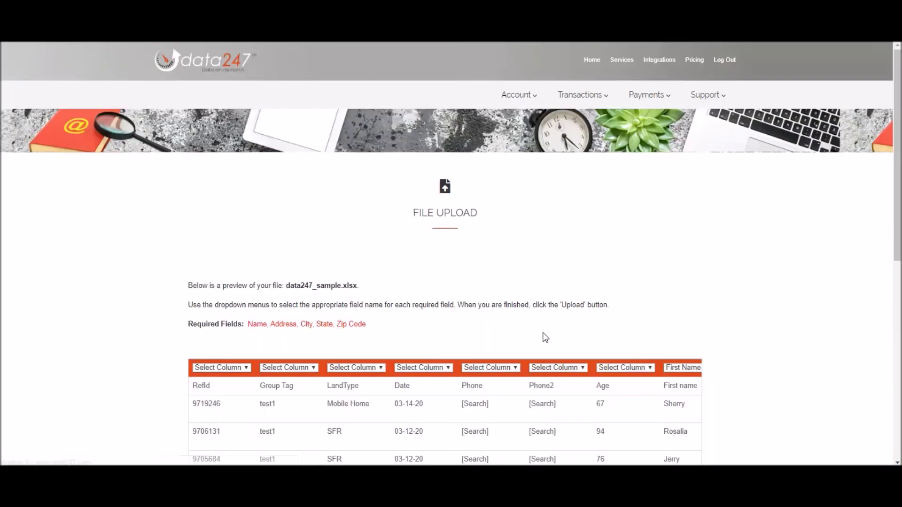
scroll(556, 322, down, 1)
scroll(657, 263, down, 2)
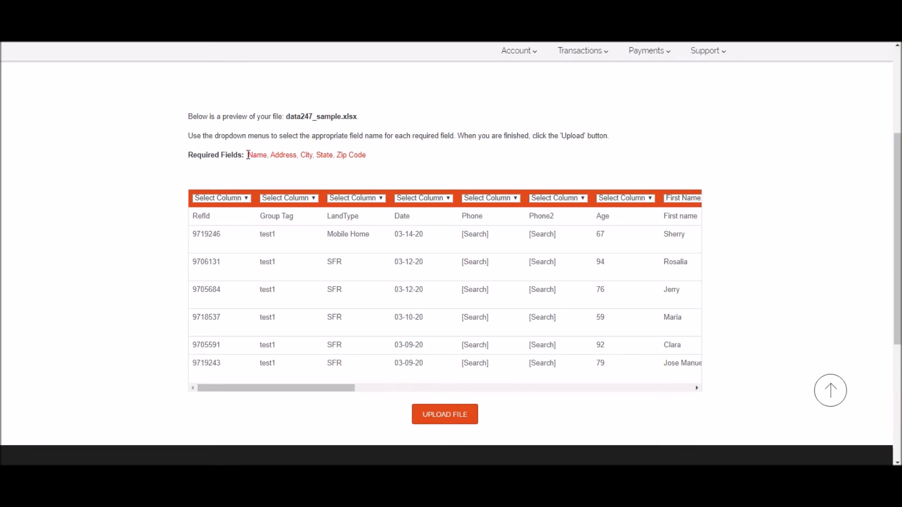
drag(248, 155, 367, 159)
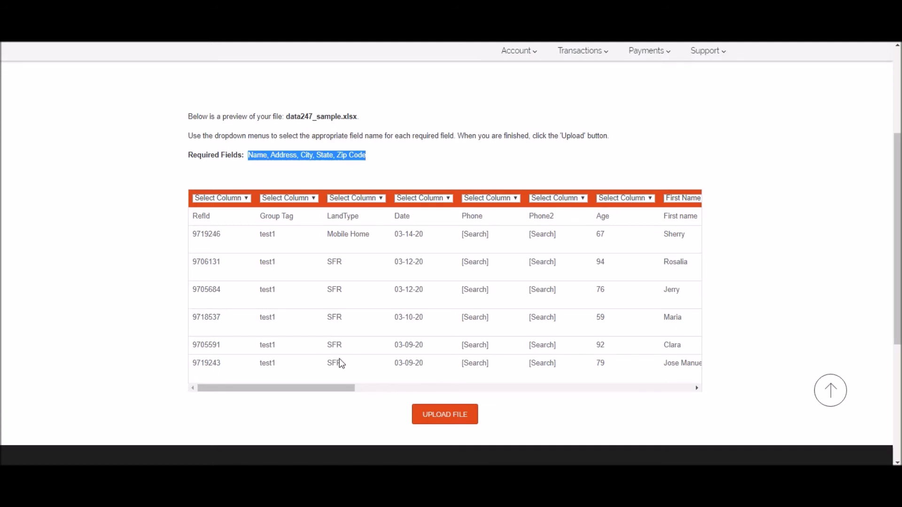
Keep First Name mapped to the First name column and City to Mailing City.
drag(336, 395, 404, 389)
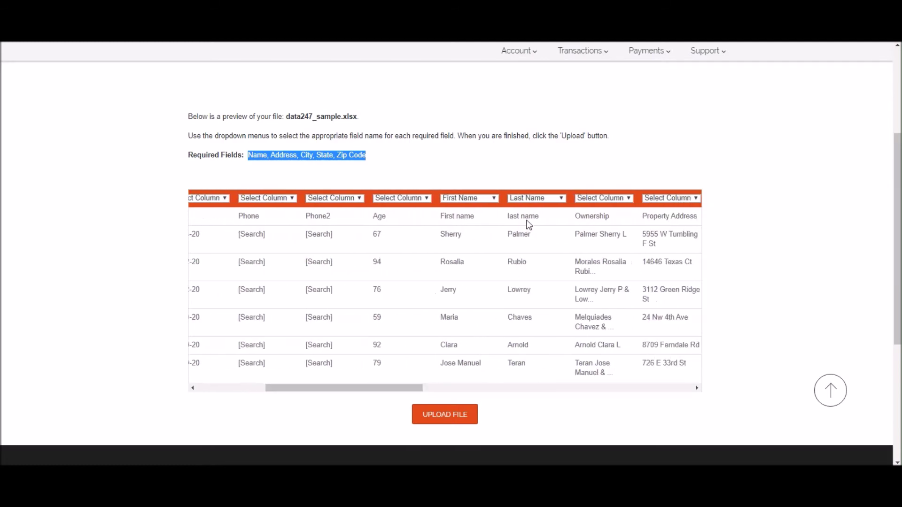
click(497, 198)
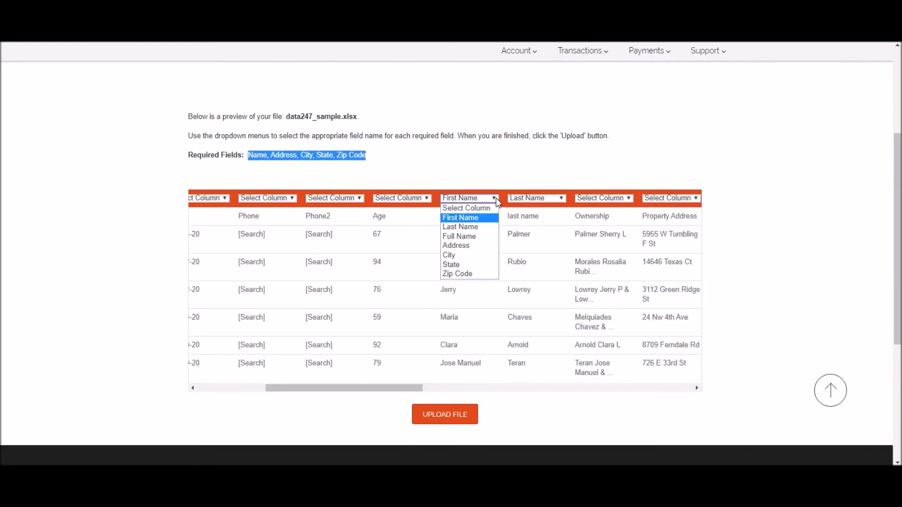
click(484, 218)
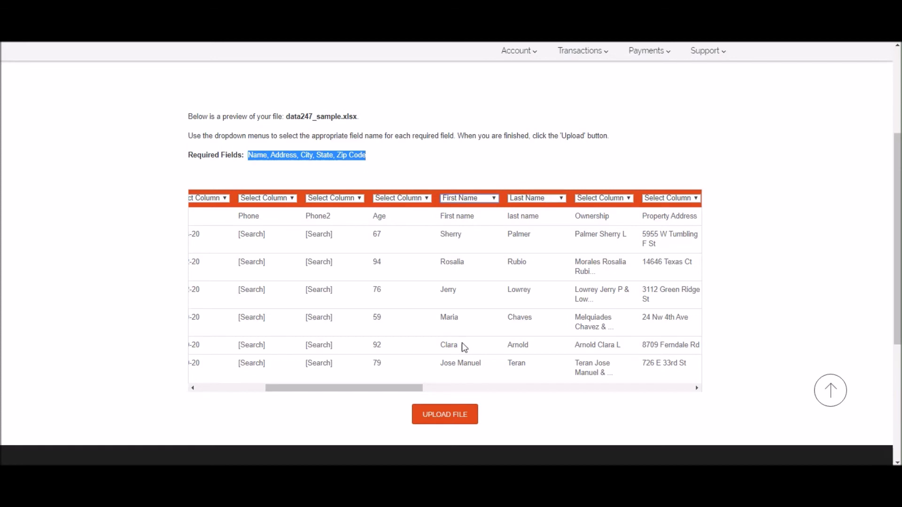
drag(402, 393, 566, 391)
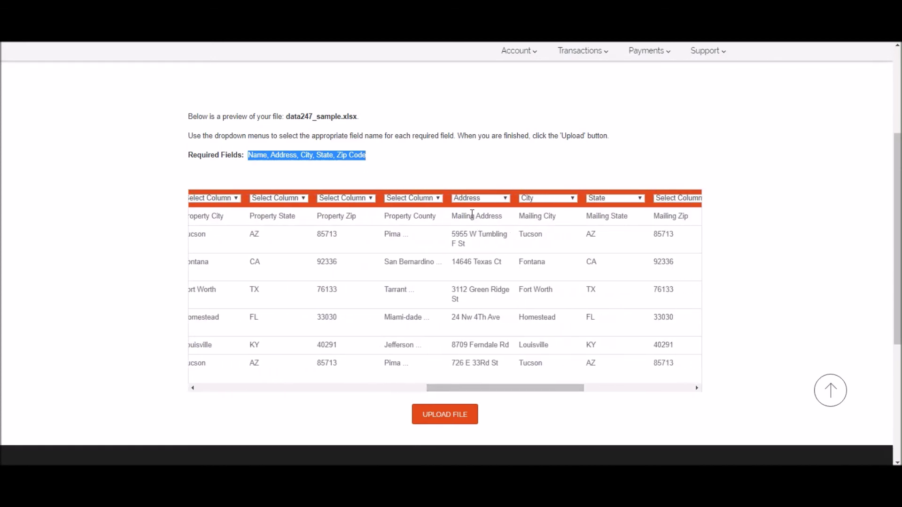
click(572, 199)
click(575, 200)
Assign Zip Code to the Mailing Zip column, then scroll the table back.
drag(544, 391, 668, 391)
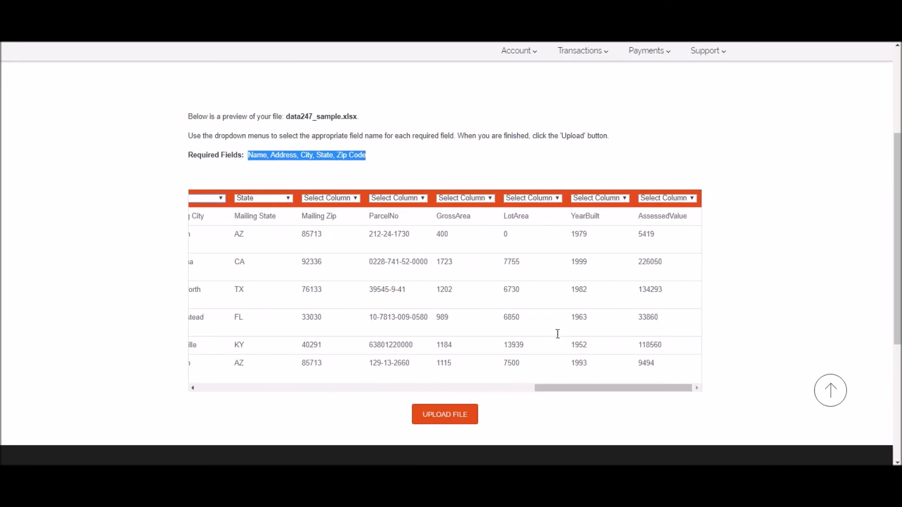
click(356, 198)
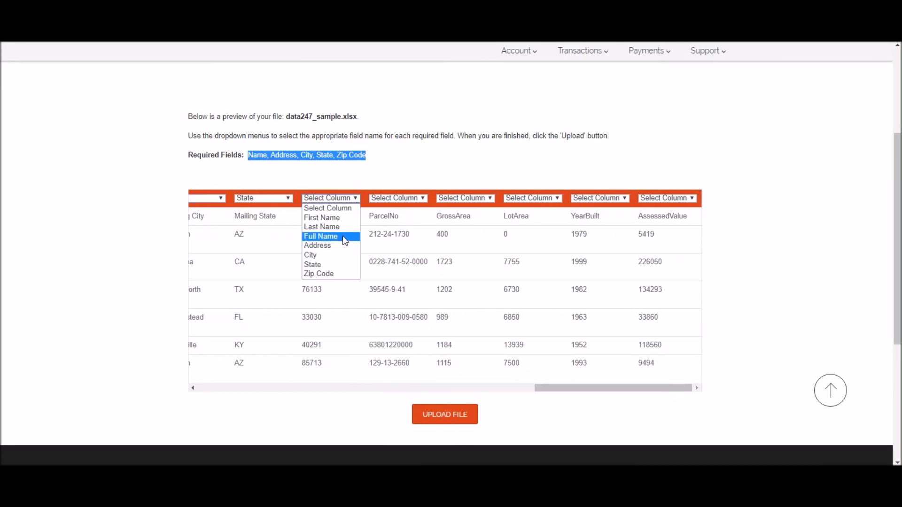
click(326, 273)
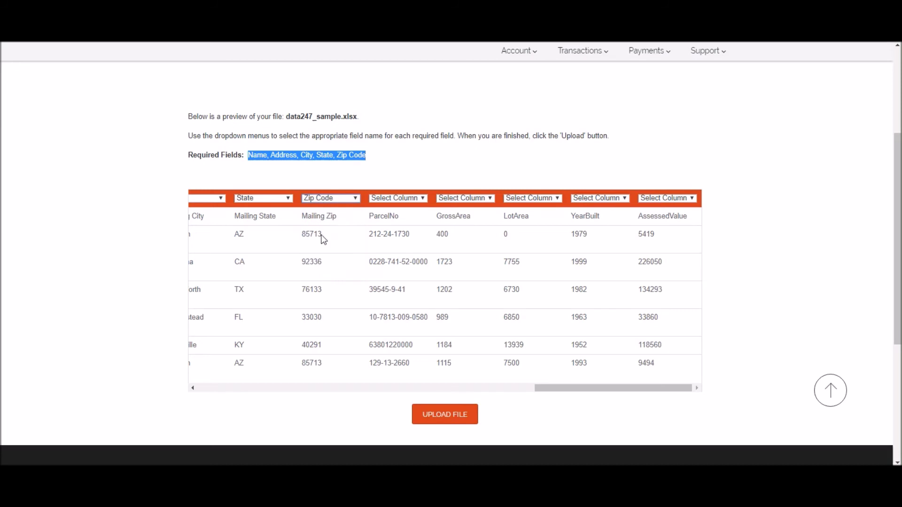
drag(601, 393, 309, 406)
drag(277, 400, 247, 394)
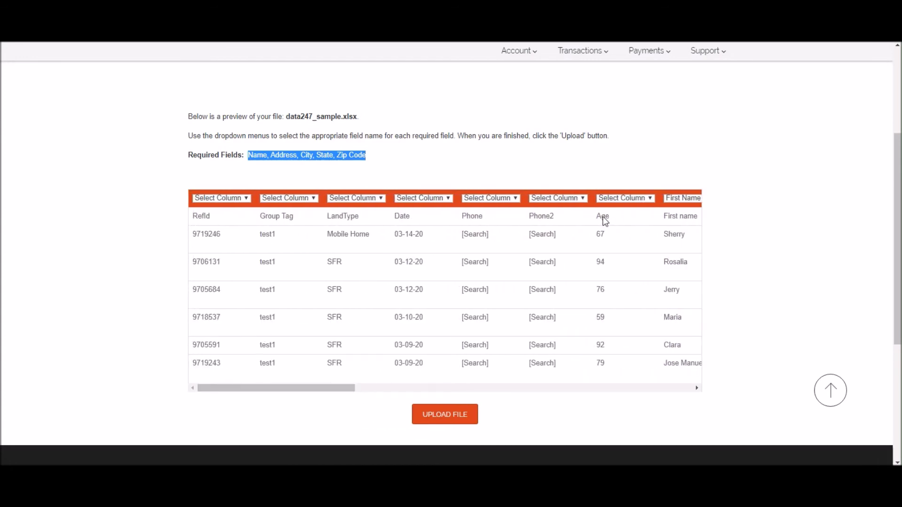
Submit the mapped data247_sample.xlsx with UPLOAD FILE.
drag(310, 386, 322, 389)
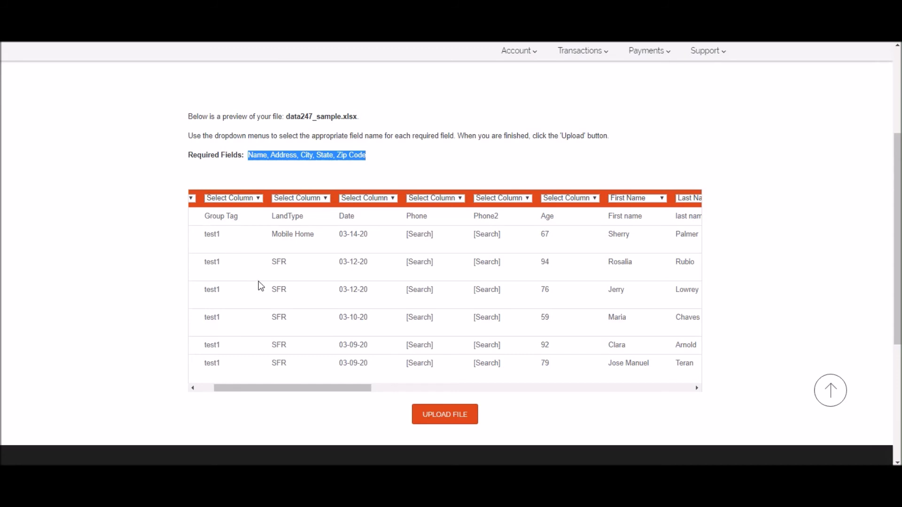
scroll(282, 296, down, 2)
click(447, 301)
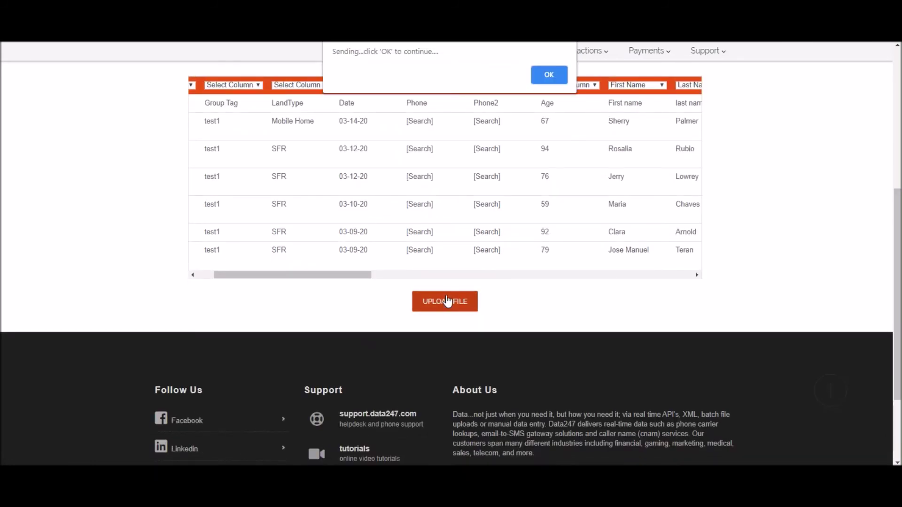
Dismiss the Sending alert and check data247_sample.xlsx listed under Append247 (Phone) with 20 records.
click(544, 73)
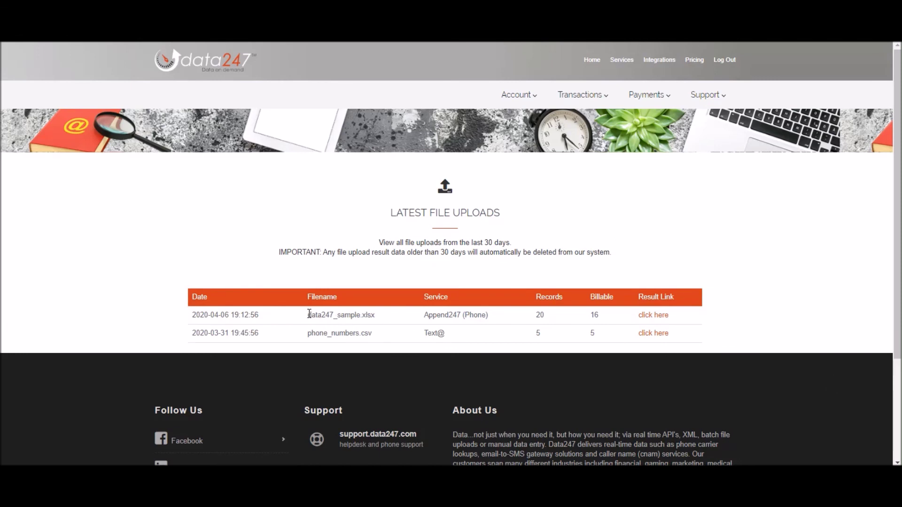
drag(310, 313, 386, 315)
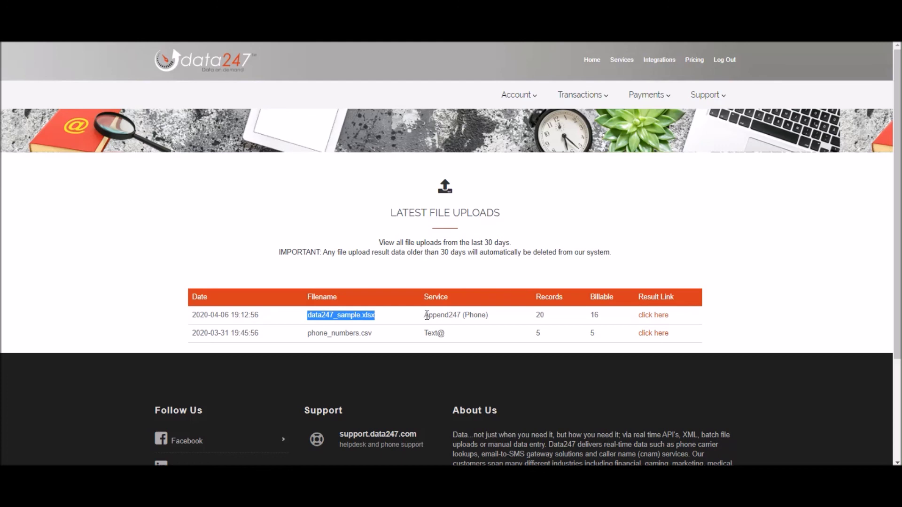
drag(426, 314, 492, 319)
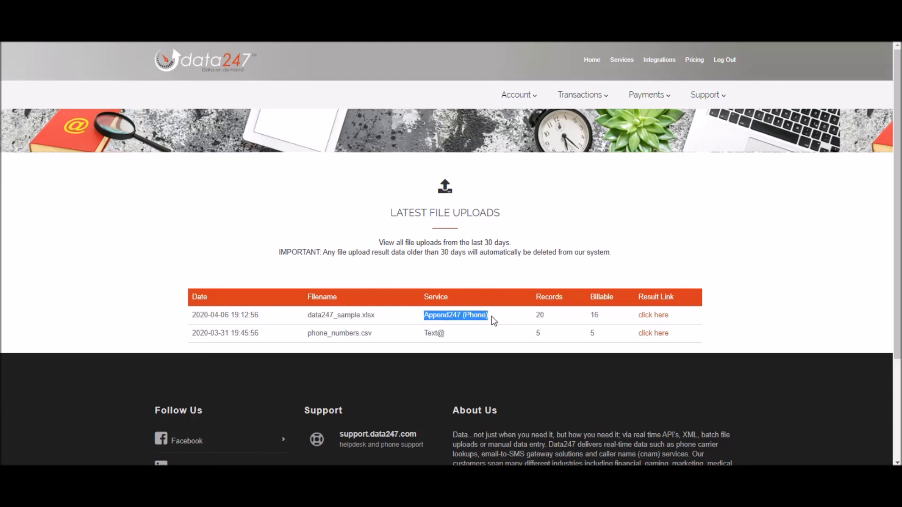
click(541, 315)
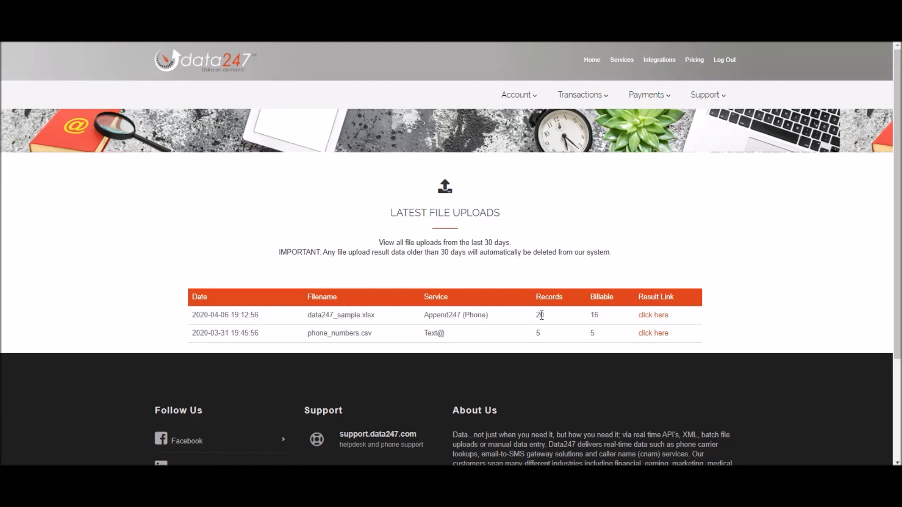